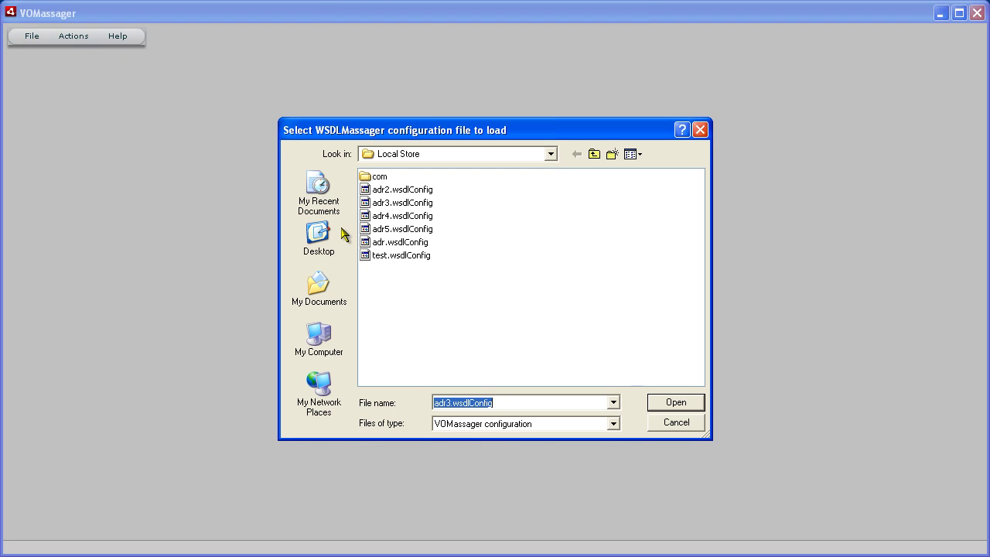
Step: Open the chosen adr3.wsdlConfig configuration file
{"action": "key", "text": "Return"}
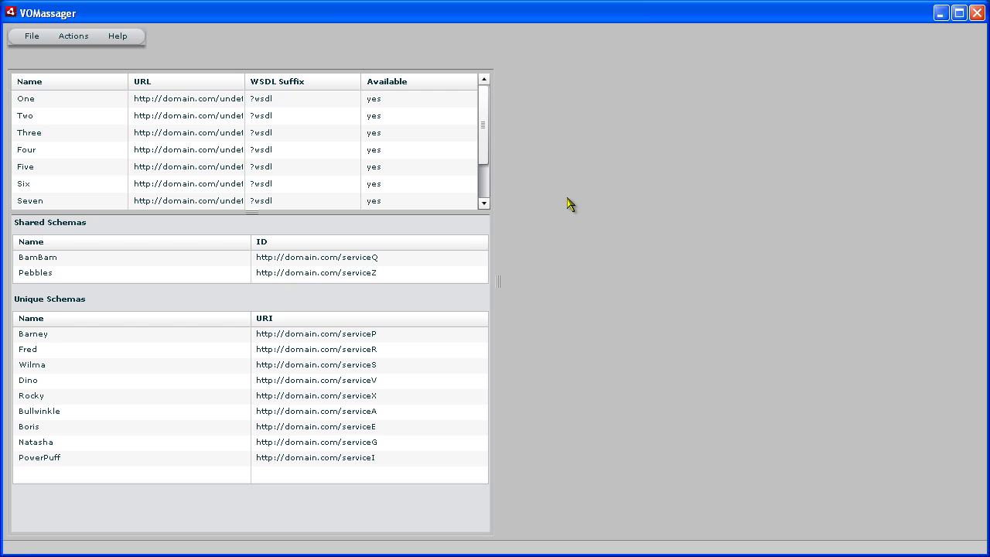
Step: Select service One, then service Seven, in the services grid to list its schemas
{"action": "left_click", "coordinate": [342, 103]}
{"action": "left_click", "coordinate": [404, 201]}
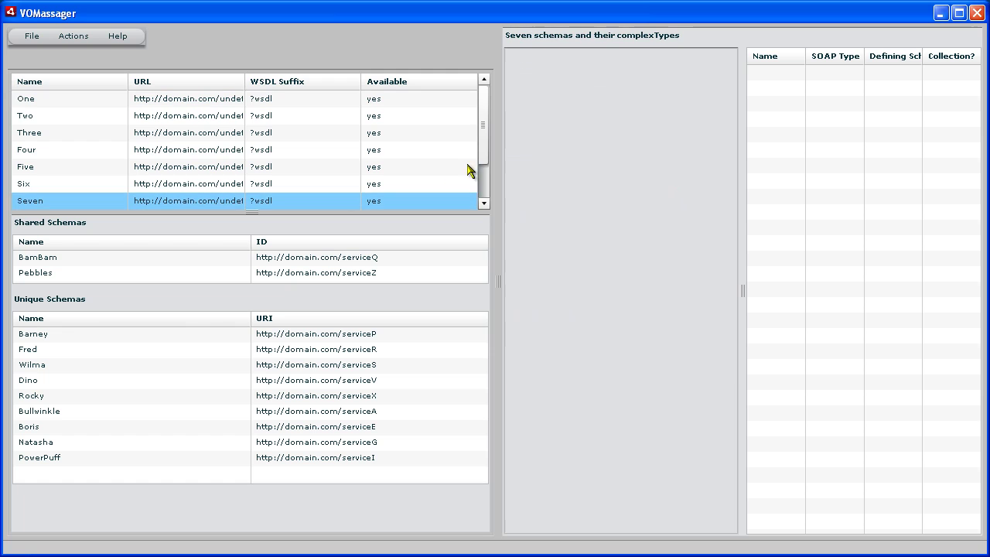
{"action": "mouse_move", "coordinate": [488, 147]}
{"action": "left_mouse_down"}
{"action": "mouse_move", "coordinate": [486, 206]}
{"action": "mouse_move", "coordinate": [487, 133]}
{"action": "left_mouse_up"}
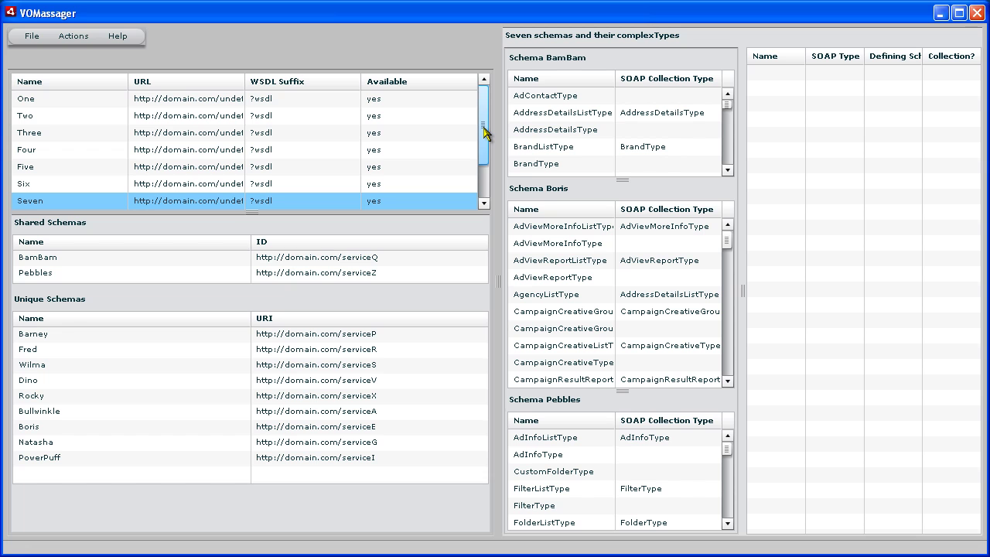
Step: Browse service Seven's Pebbles, Fred and BamBam schemas, returning to Pebbles
{"action": "left_click", "coordinate": [200, 279]}
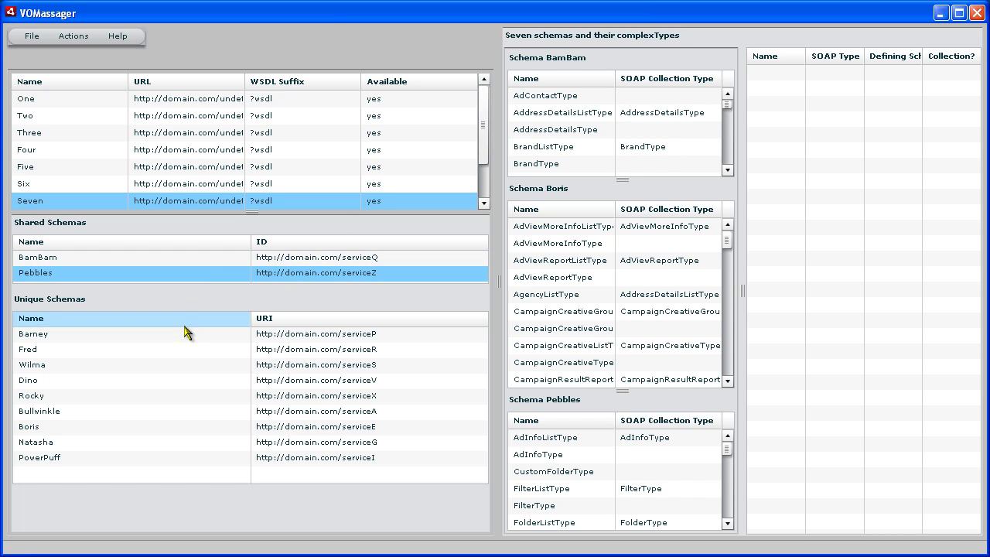
{"action": "left_click", "coordinate": [188, 349]}
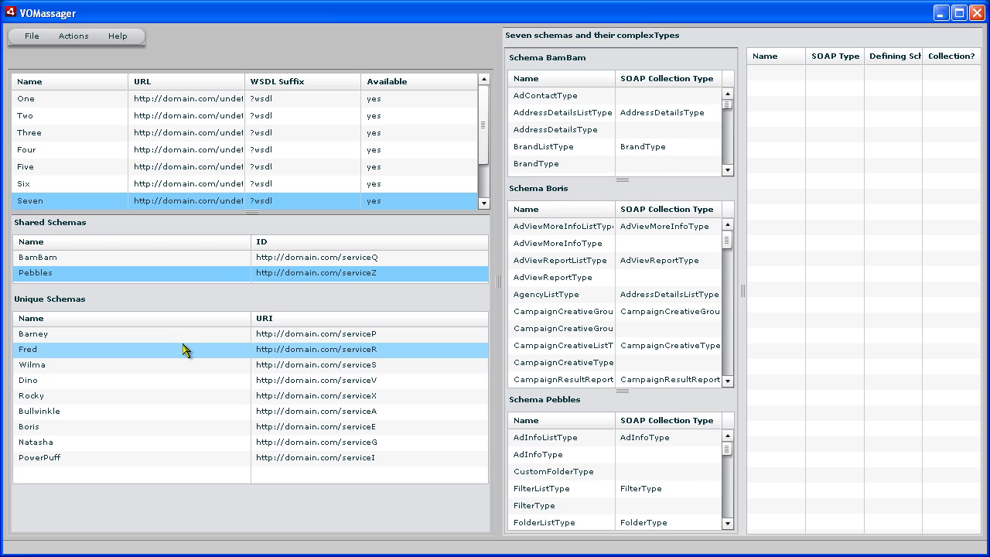
{"action": "left_click", "coordinate": [229, 264]}
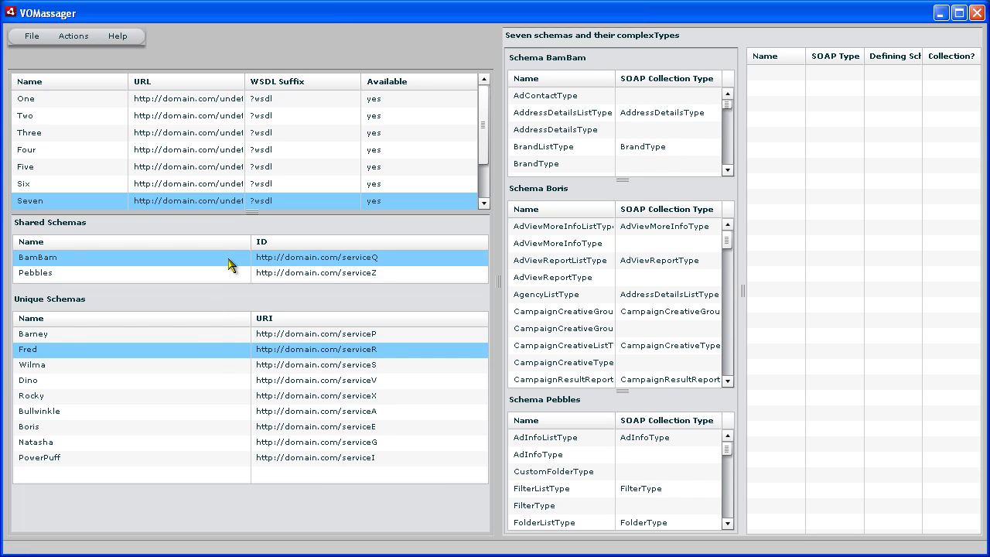
{"action": "left_click", "coordinate": [84, 276]}
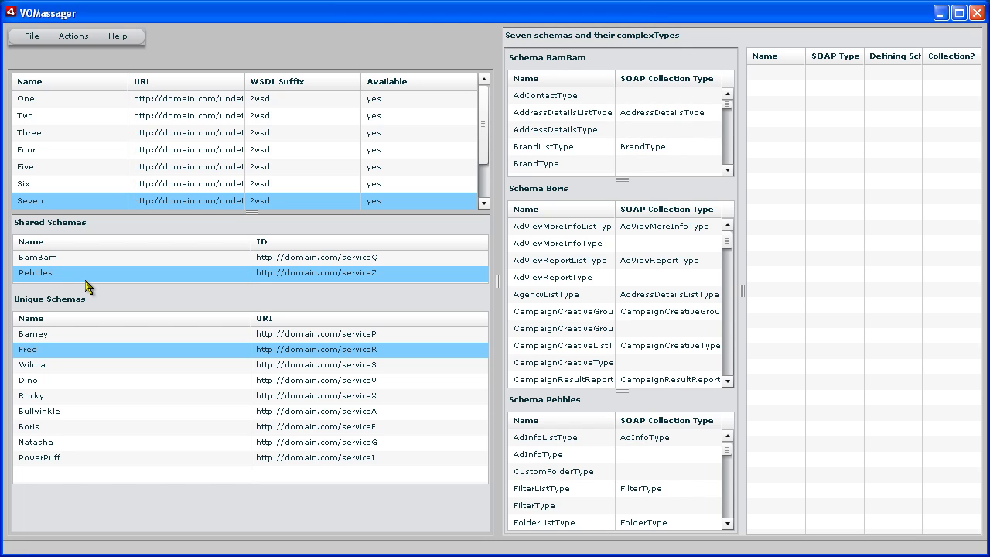
Step: Select service One and highlight its Schema BamBam and Schema Barney headings
{"action": "left_click", "coordinate": [256, 99]}
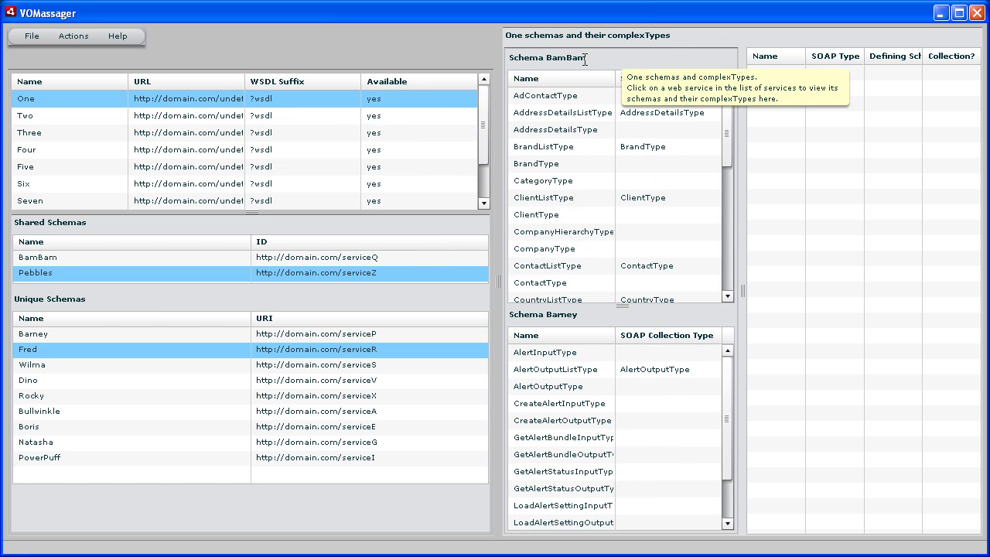
{"action": "left_click_drag", "start_coordinate": [588, 59], "coordinate": [510, 53]}
{"action": "left_click_drag", "start_coordinate": [591, 314], "coordinate": [507, 319]}
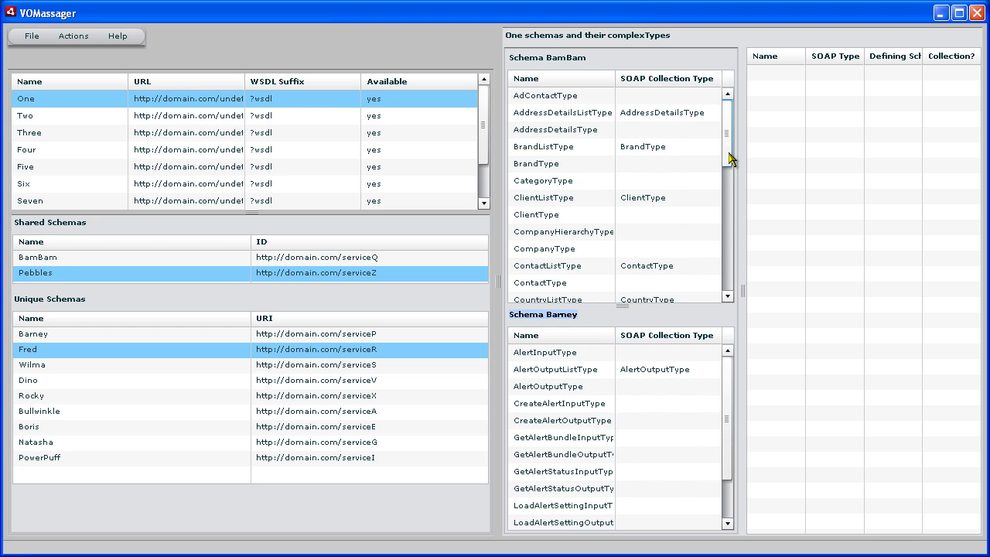
{"action": "left_click_drag", "start_coordinate": [729, 152], "coordinate": [703, 261]}
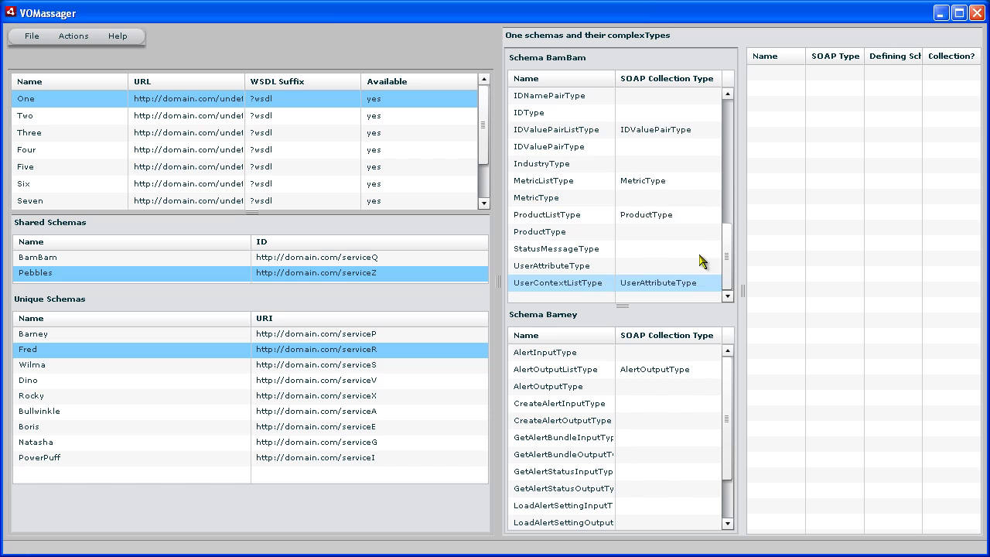
Step: Inspect BamBam's complexTypes, from IDValuePairListType and IDType through MetricType, ProductType and UserAttributeType
{"action": "left_click", "coordinate": [660, 133]}
{"action": "left_click", "coordinate": [659, 113]}
{"action": "left_click", "coordinate": [661, 99]}
{"action": "left_click", "coordinate": [589, 147]}
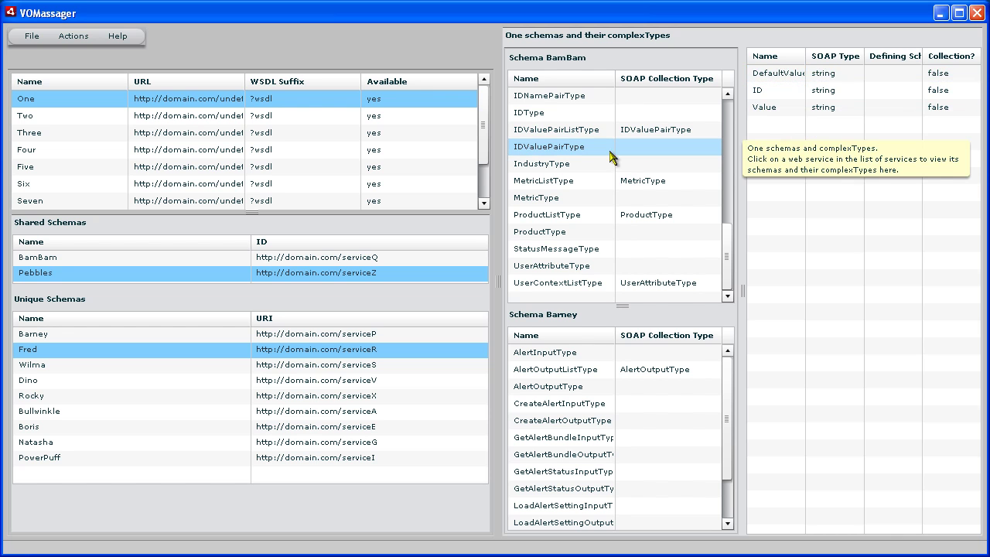
{"action": "left_click", "coordinate": [841, 108]}
{"action": "left_click", "coordinate": [601, 182]}
{"action": "left_click", "coordinate": [563, 198]}
{"action": "left_click", "coordinate": [559, 231]}
{"action": "left_click", "coordinate": [562, 266]}
Step: Inspect Barney's AlertInputType, AlertOutputListType and AlertOutputType fields
{"action": "left_click", "coordinate": [562, 360]}
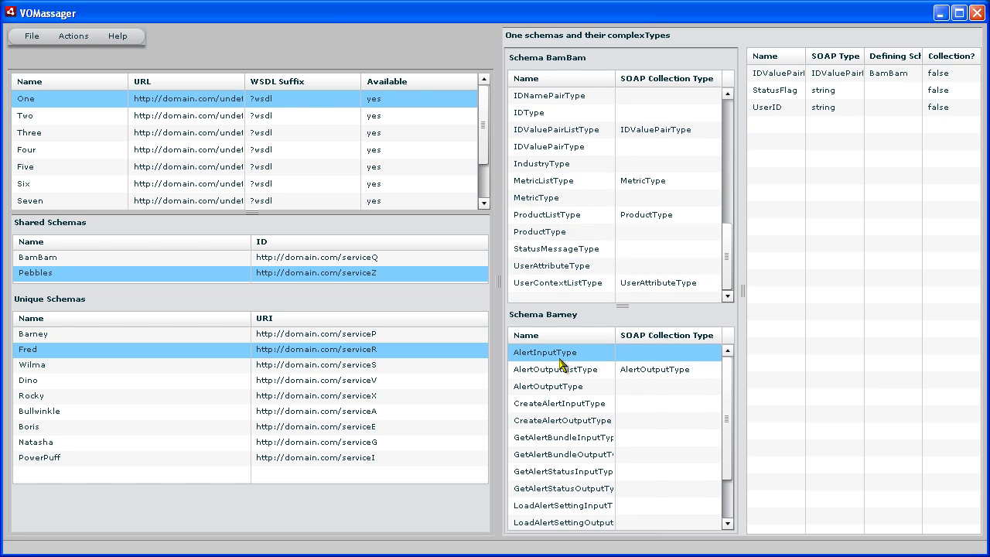
{"action": "key", "text": "Down"}
{"action": "key", "text": "Down"}
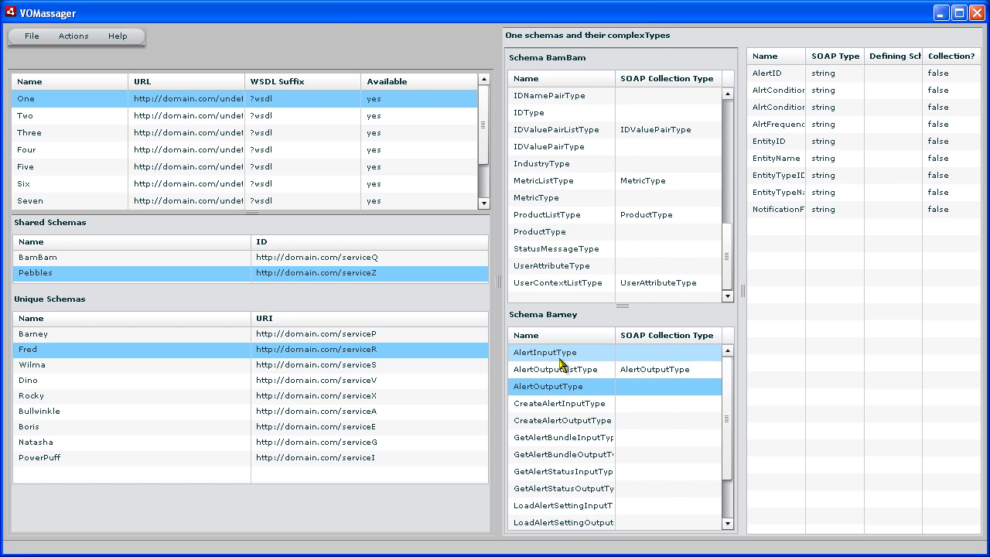
{"action": "key", "text": "Down"}
{"action": "key", "text": "Down"}
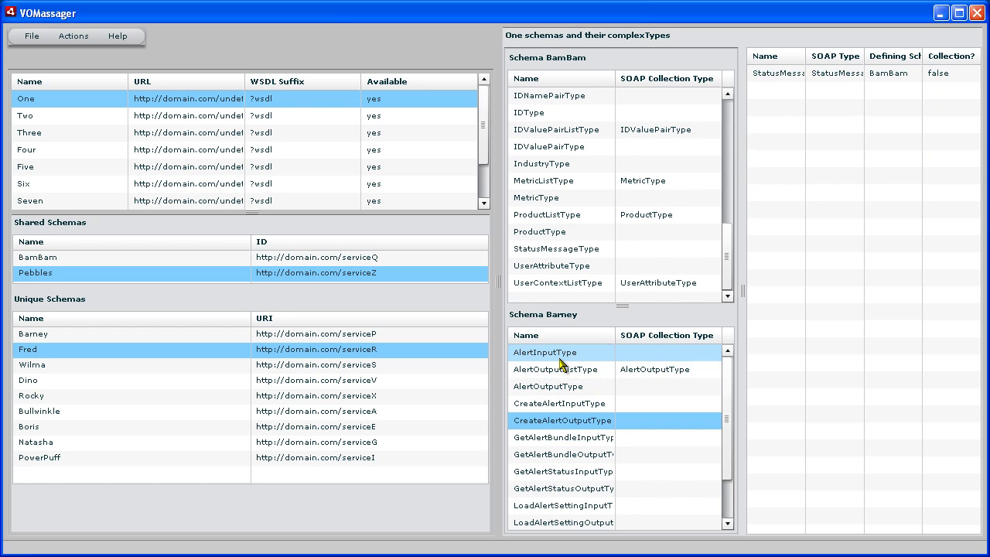
Step: Jump to StatusMessageType, then from ProductListType to the ProductType definition in BamBam
{"action": "double_click", "coordinate": [839, 75]}
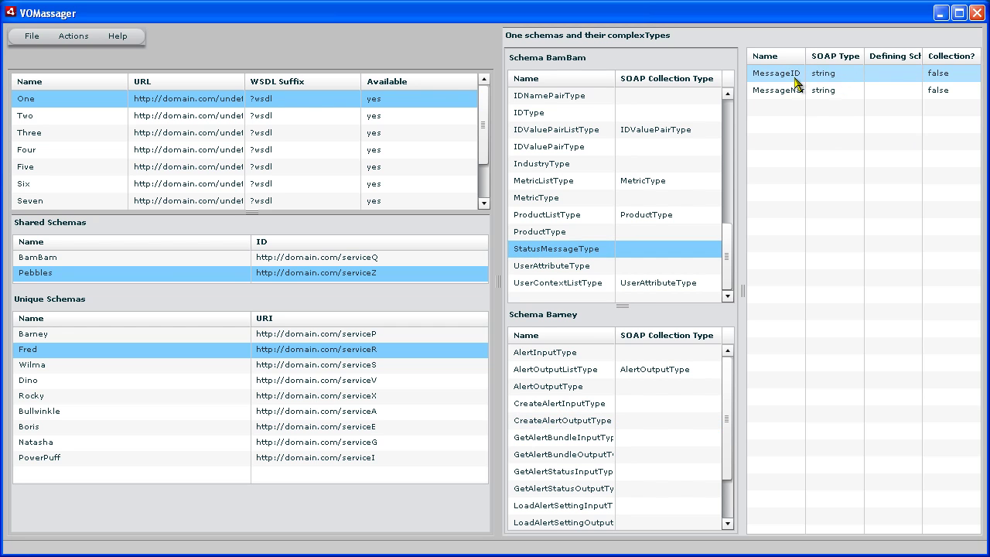
{"action": "left_click", "coordinate": [640, 225]}
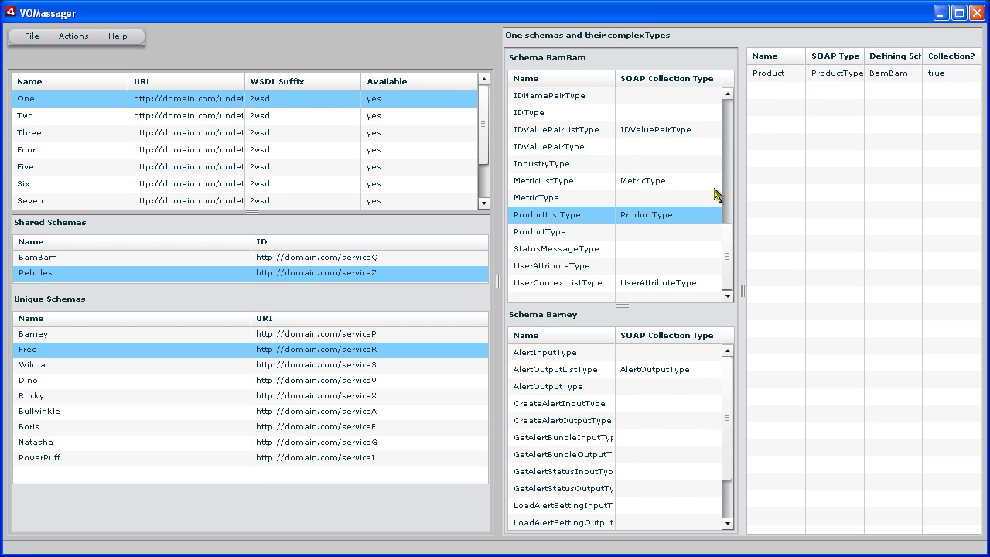
{"action": "double_click", "coordinate": [835, 76]}
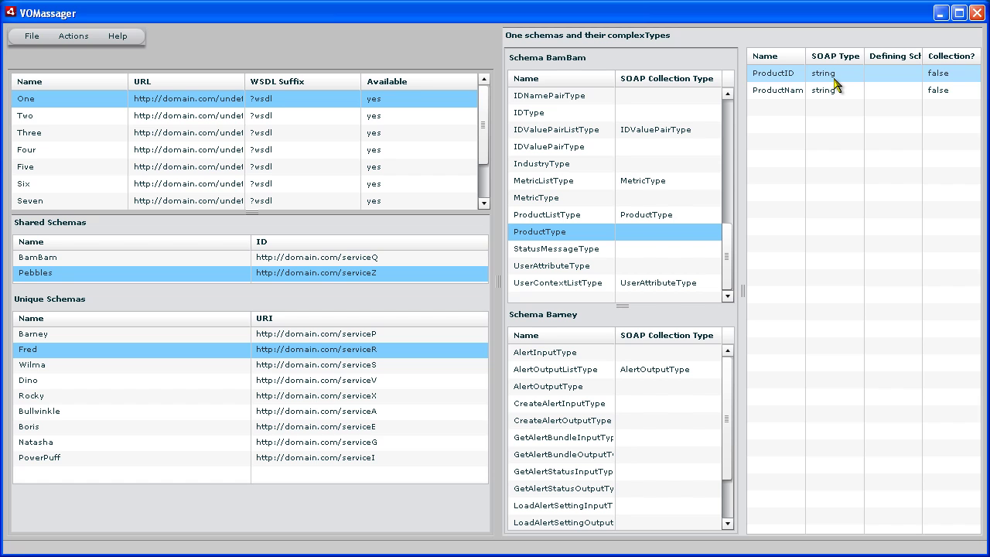
{"action": "mouse_move", "coordinate": [329, 106]}
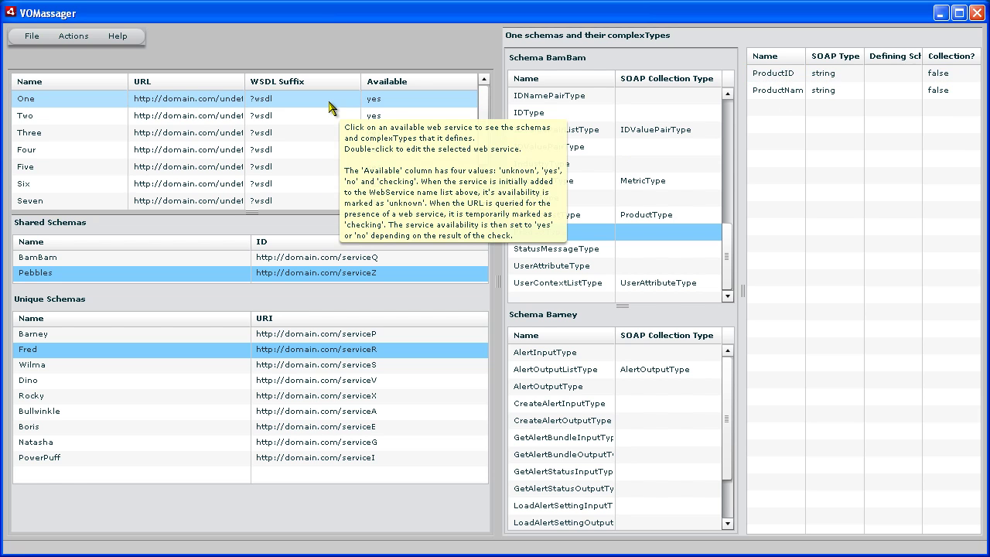
Step: Test service One's availability in its edit dialog, then cancel without saving
{"action": "double_click", "coordinate": [329, 106]}
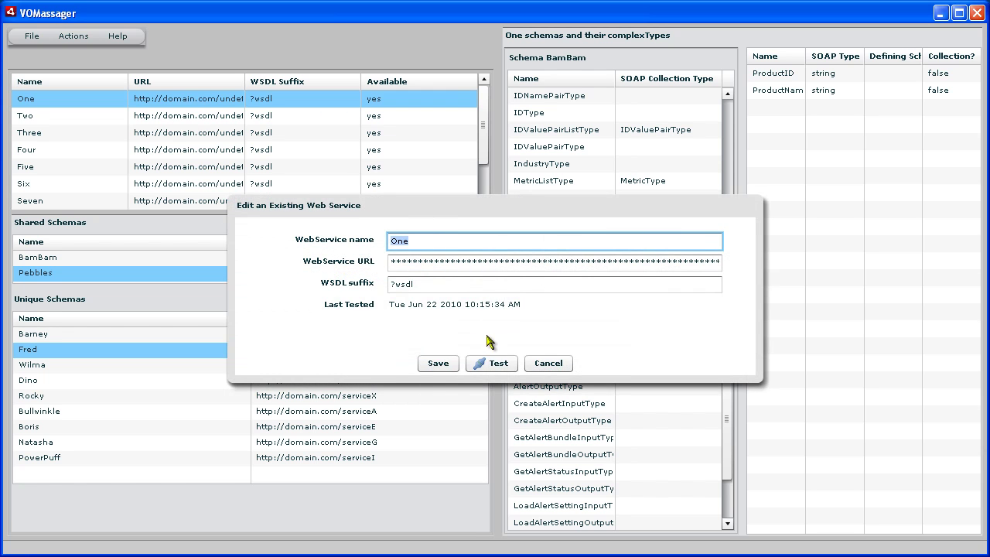
{"action": "left_click", "coordinate": [489, 362]}
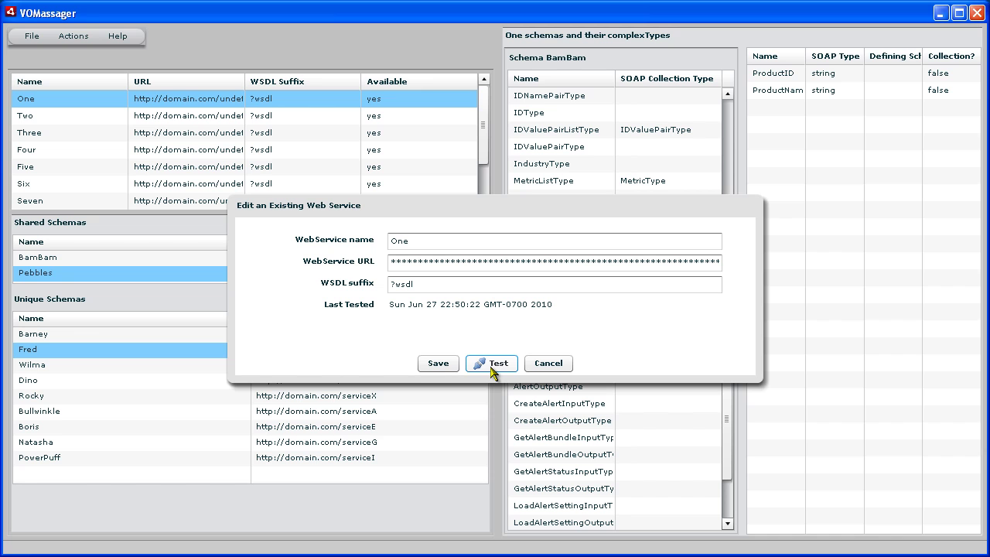
{"action": "left_click", "coordinate": [551, 365]}
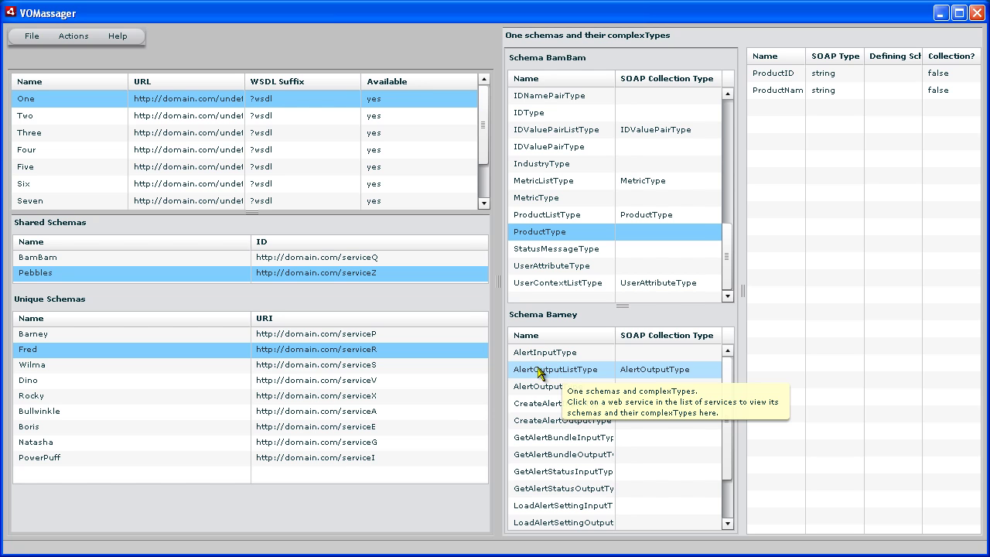
Step: Scroll the services list and drag its divider down so services One through Nine show
{"action": "scroll", "coordinate": [480, 185], "scroll_direction": "down", "scroll_amount": 3}
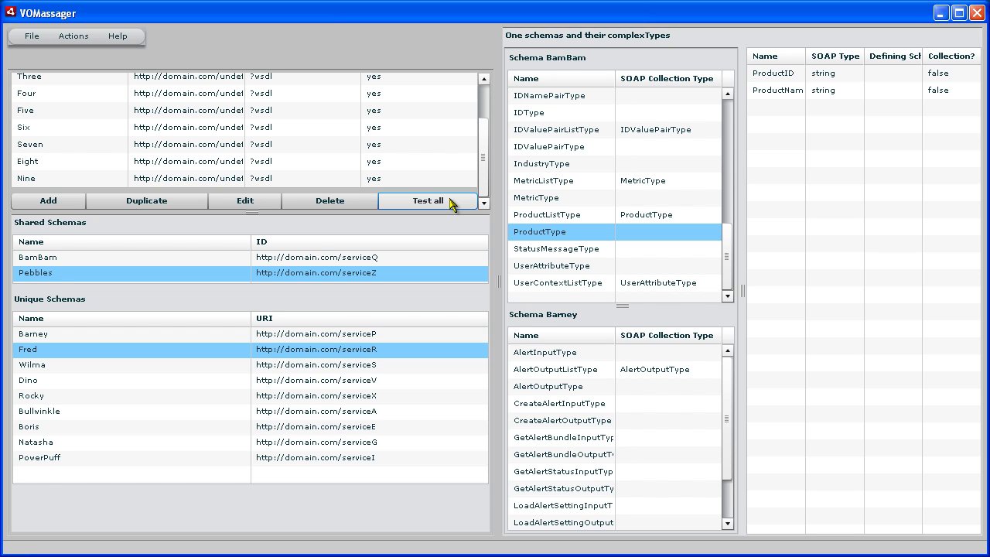
{"action": "left_click_drag", "start_coordinate": [252, 215], "coordinate": [277, 276]}
Step: Test all nine services, then select service Three to show its Wilma and BamBam schemas
{"action": "left_click", "coordinate": [439, 259]}
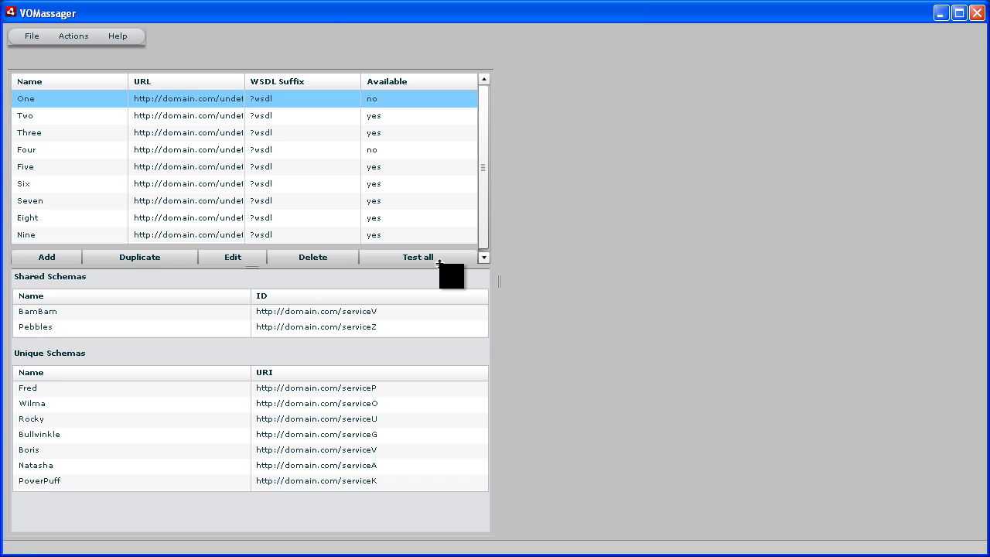
{"action": "left_click", "coordinate": [356, 133]}
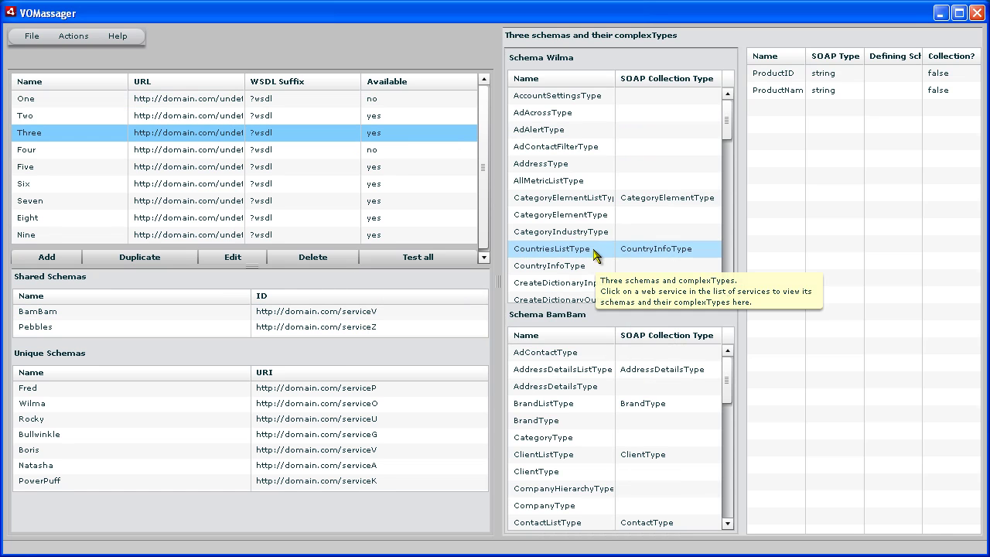